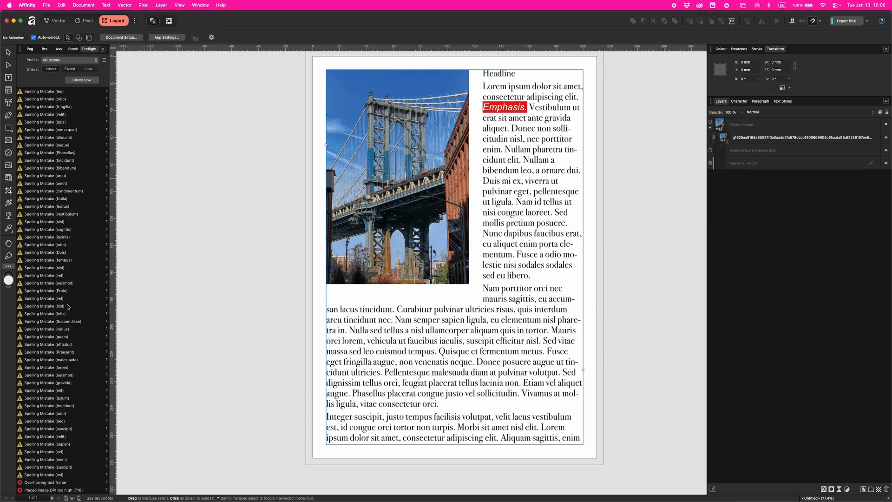
Look through the preflight issues and locate flagged spelling mistakes in the text, including "Quisque"
click(21, 209)
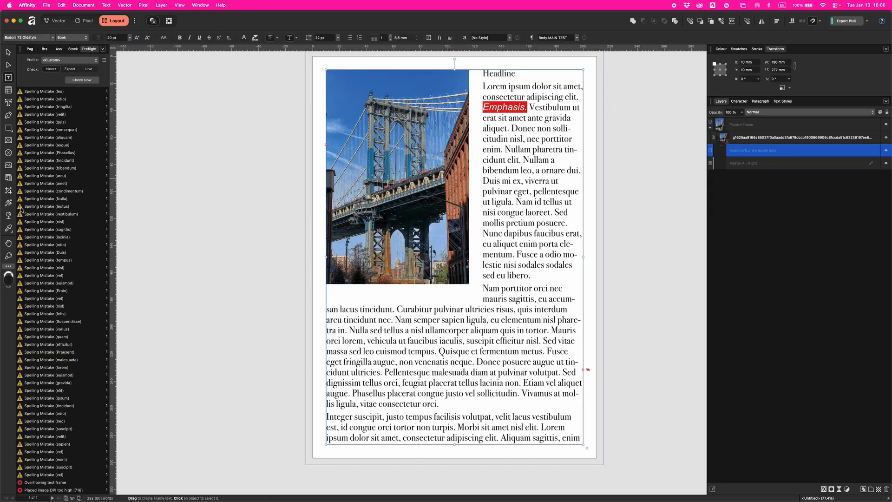
scroll(46, 149, down, 10)
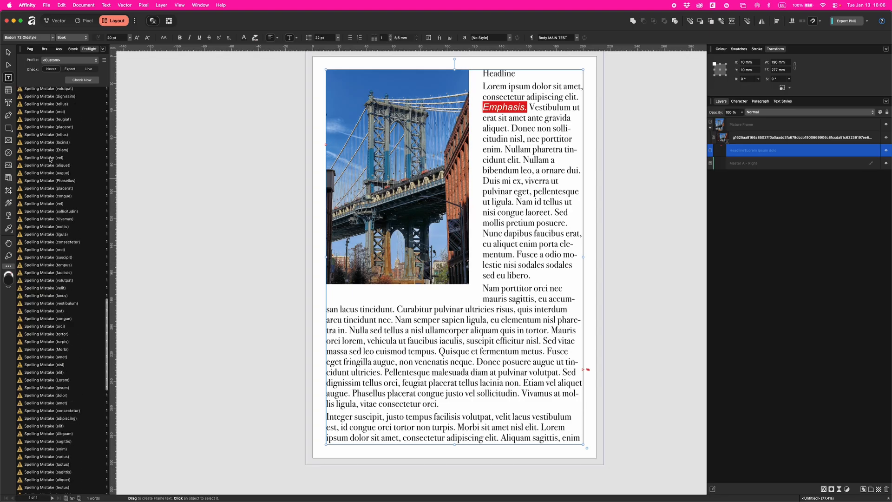
scroll(50, 160, up, 8)
click(39, 139)
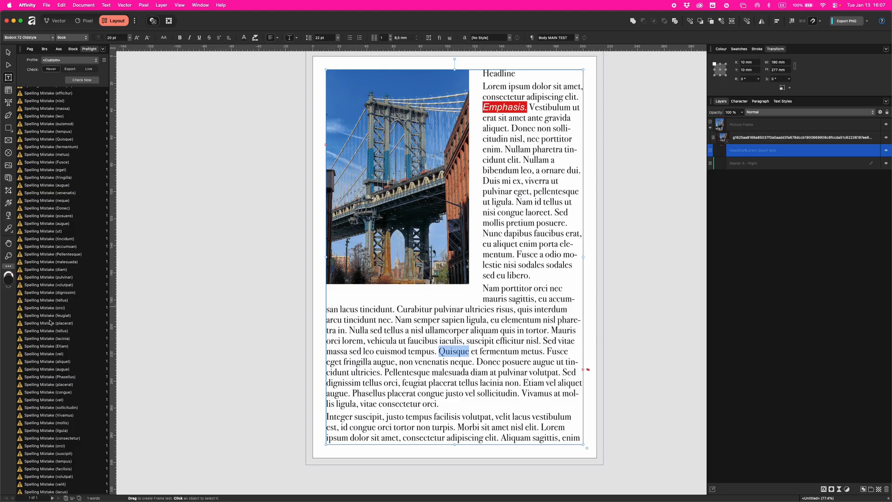
scroll(50, 322, down, 15)
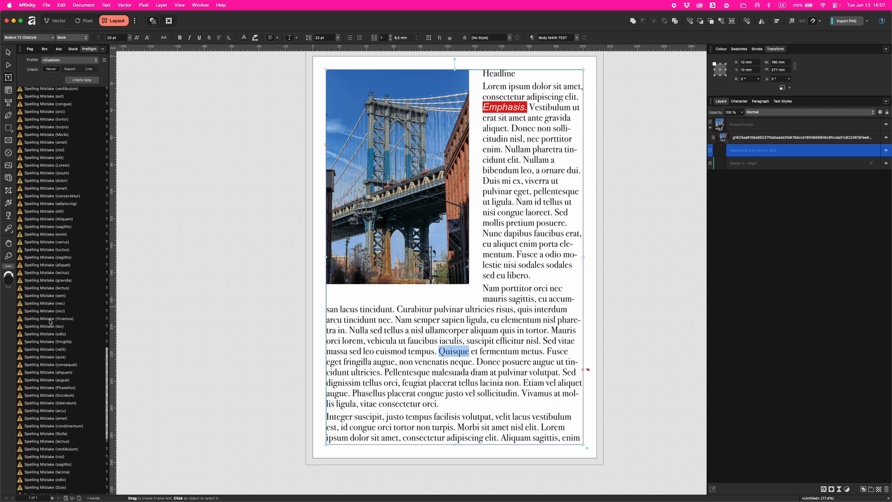
scroll(50, 321, down, 10)
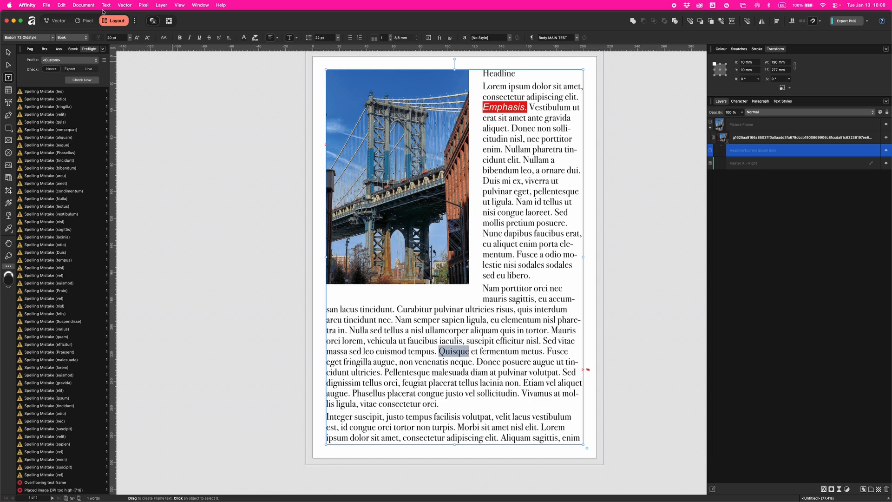
Convert the document's colour format to CMYK/8 with the Coated FOGRA39 (ISO 12647-2:2004) profile
click(84, 6)
mouse_move(91, 26)
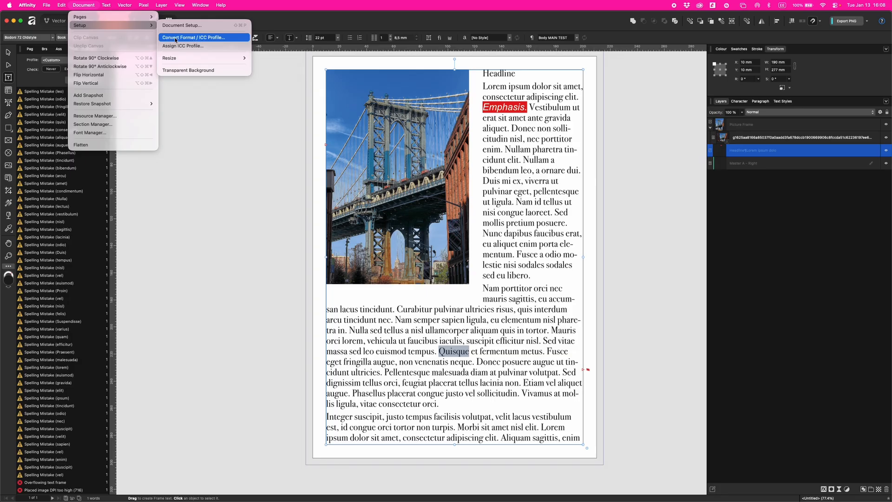
click(204, 39)
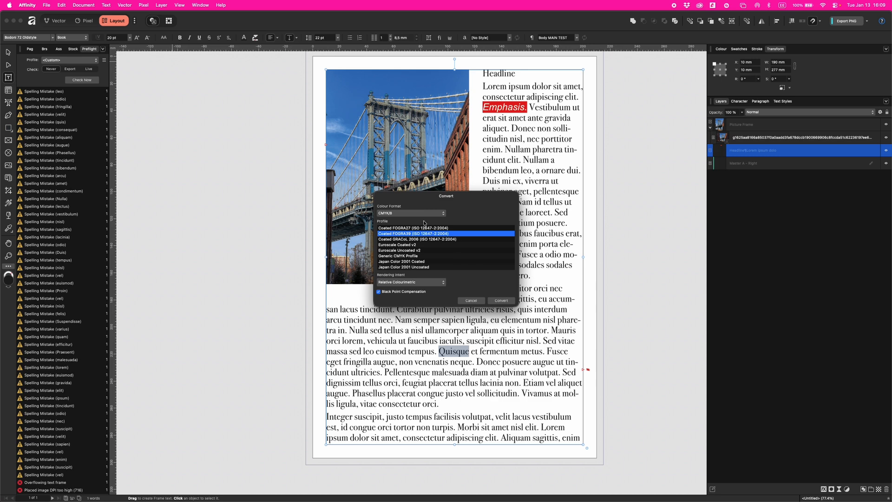
click(501, 301)
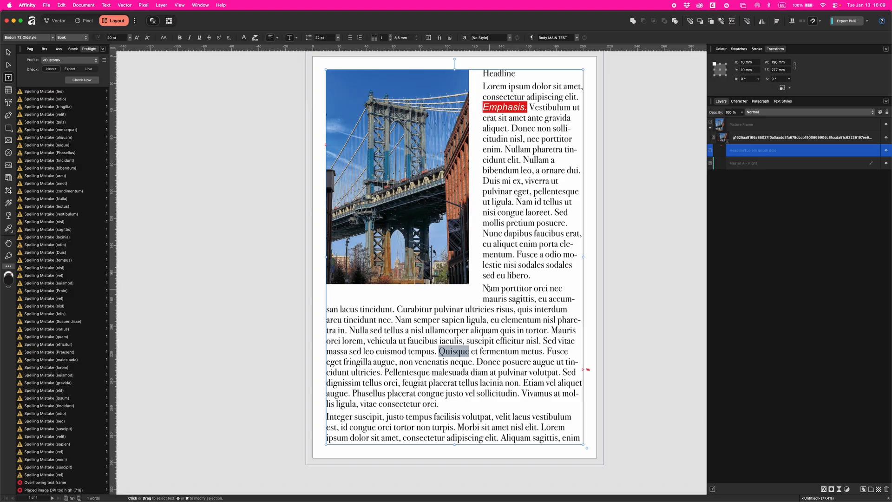
Flow the overflowing text from the page 1 text frame into a new linked frame drawn beside the page's outer edge
key(Escape)
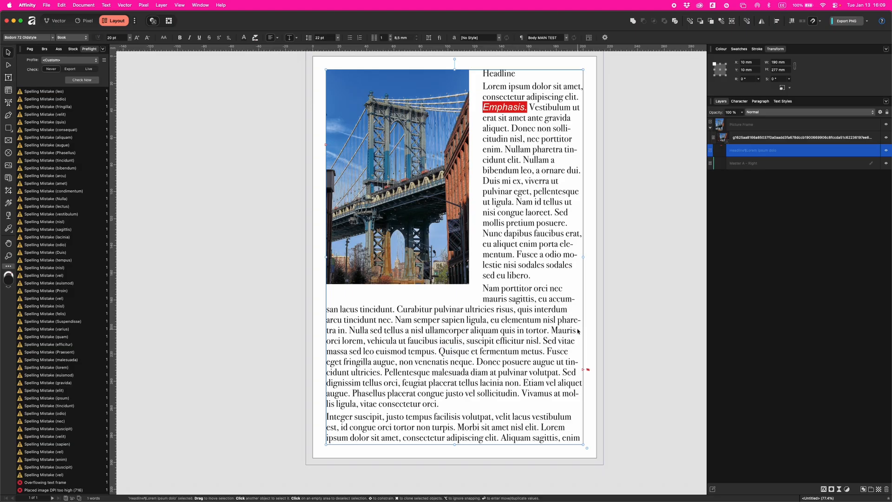
click(586, 372)
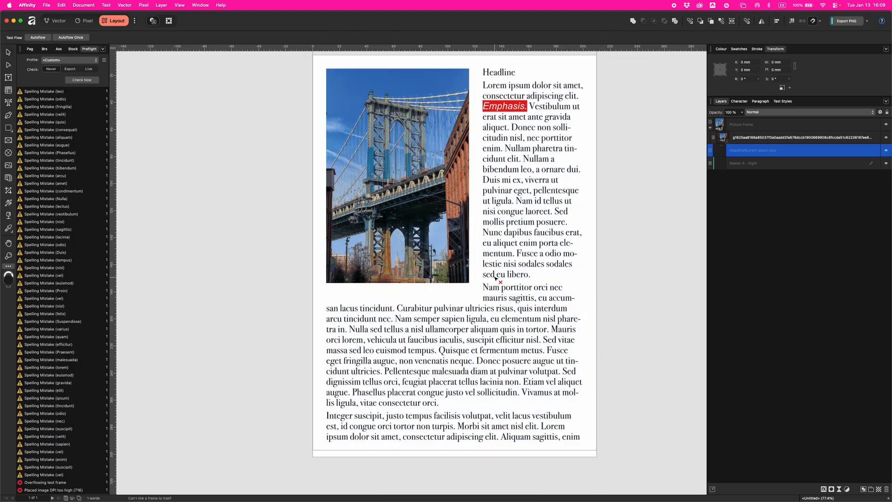
scroll(496, 279, down, 4)
scroll(495, 278, down, 4)
scroll(496, 279, up, 5)
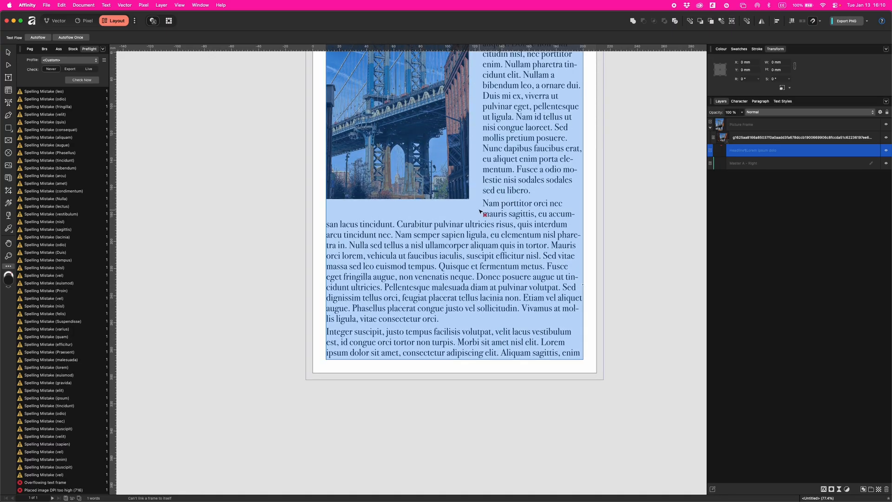
drag(590, 201, 653, 310)
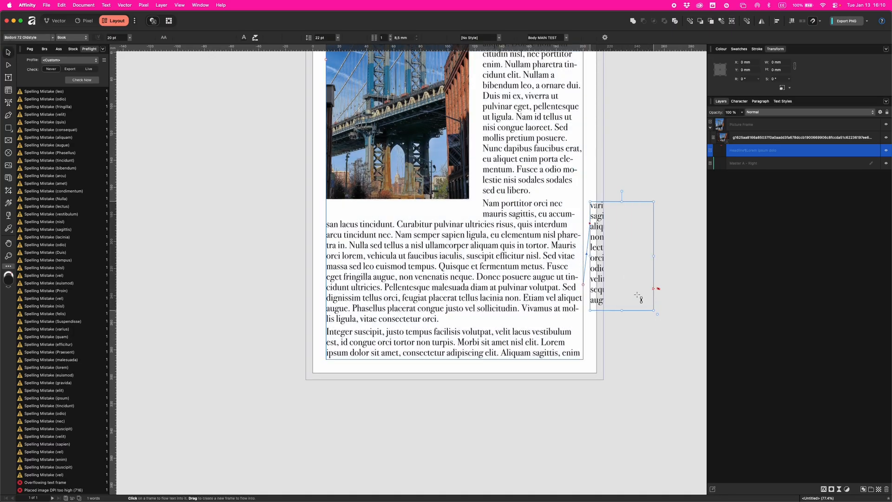
Select the paragraph beginning "Nam porttitor orci nec" in the page 1 text frame
click(508, 221)
double_click(444, 320)
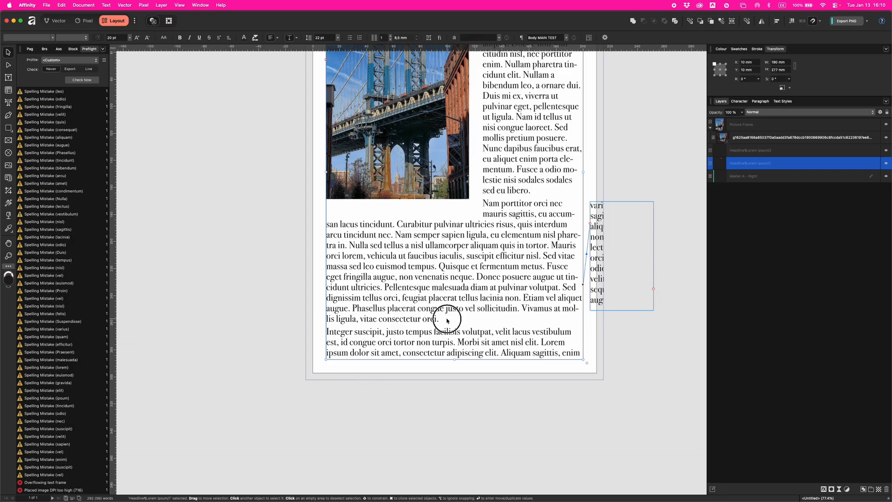
drag(445, 320, 463, 201)
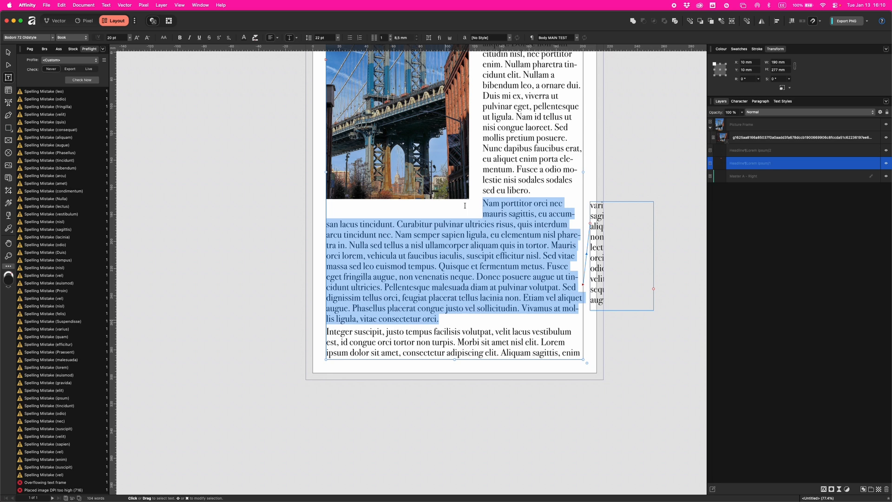
Add 2 pages based on Master A after page 1
click(30, 49)
click(87, 191)
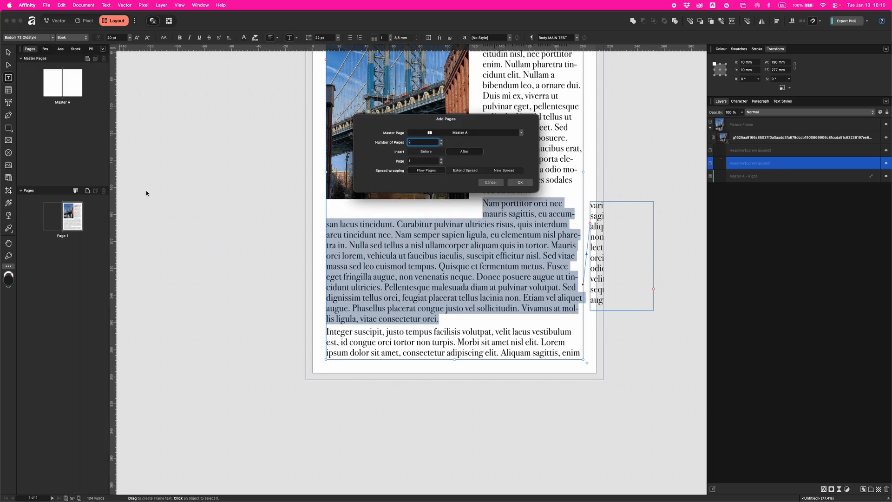
click(519, 182)
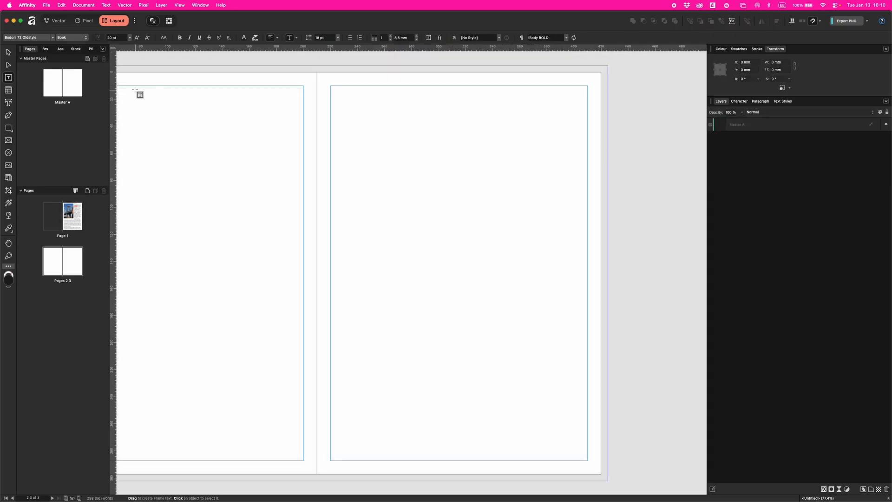
Move the linked overflow frame onto page 2 and fit it to the margins, 190 × 277 mm
click(7, 53)
scroll(504, 221, down, 5)
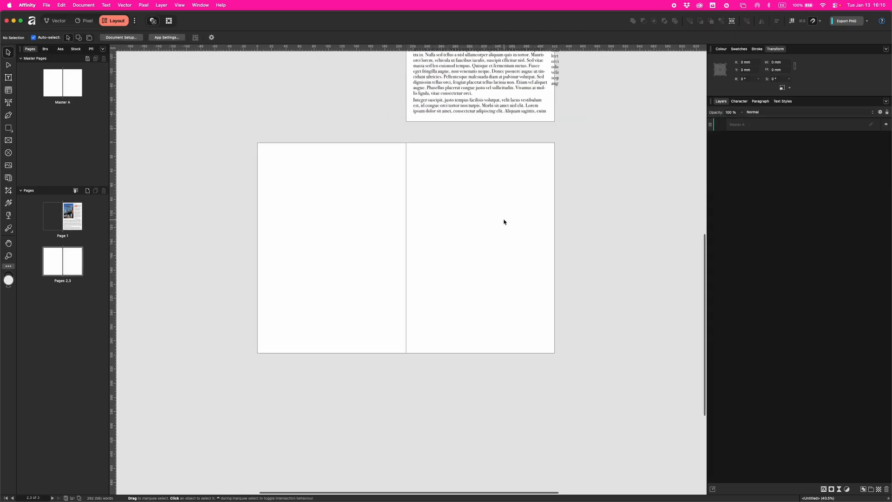
drag(555, 82, 399, 345)
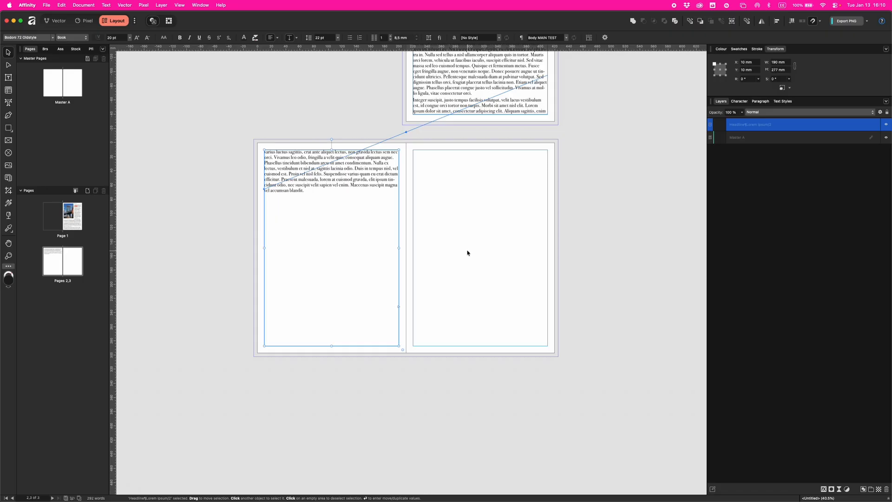
Open the Resource Manager and review the document's image and text resources
scroll(468, 252, up, 2)
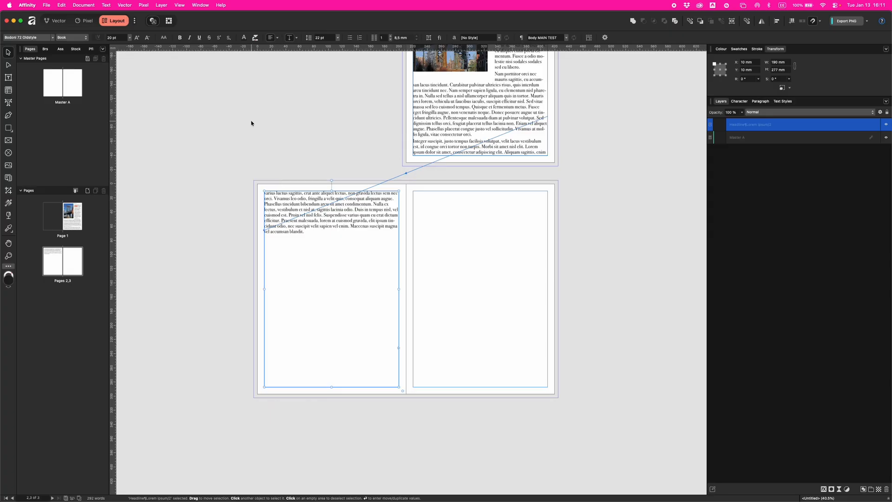
click(83, 5)
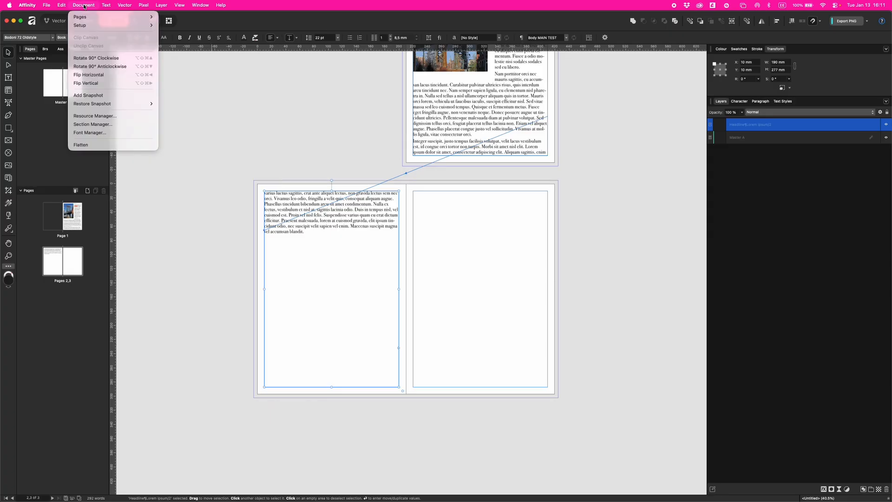
click(103, 117)
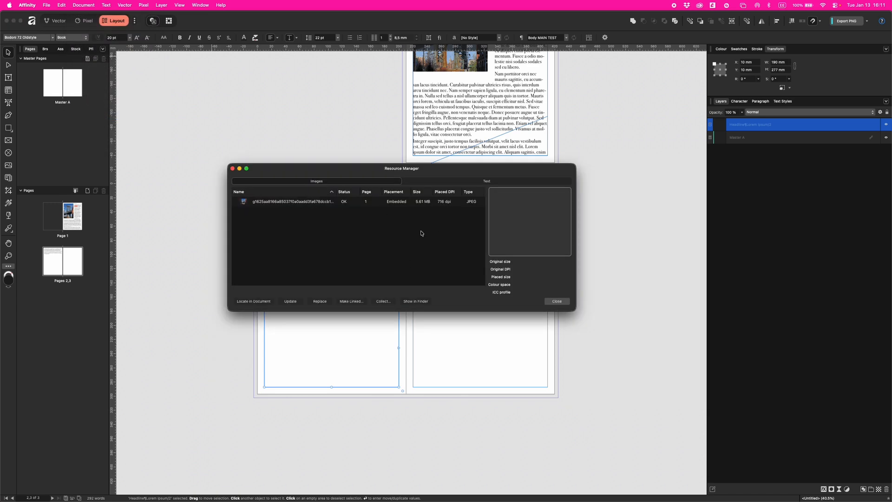
click(456, 183)
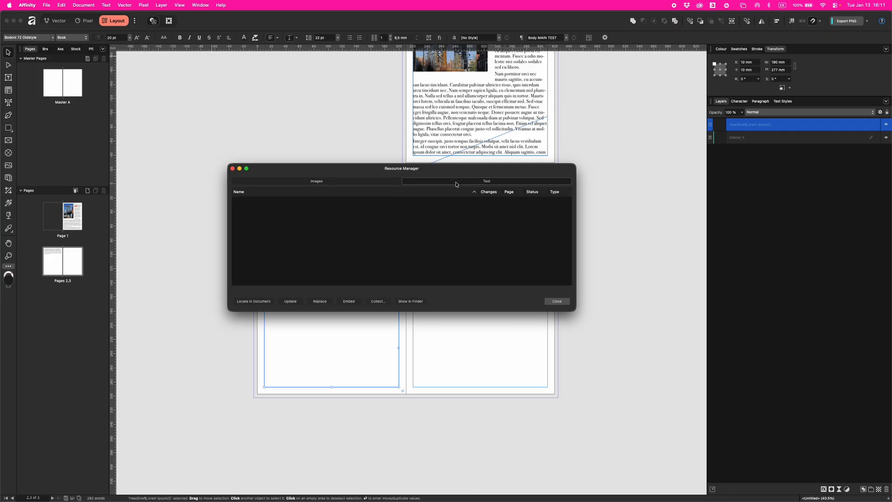
click(356, 180)
click(472, 182)
click(329, 181)
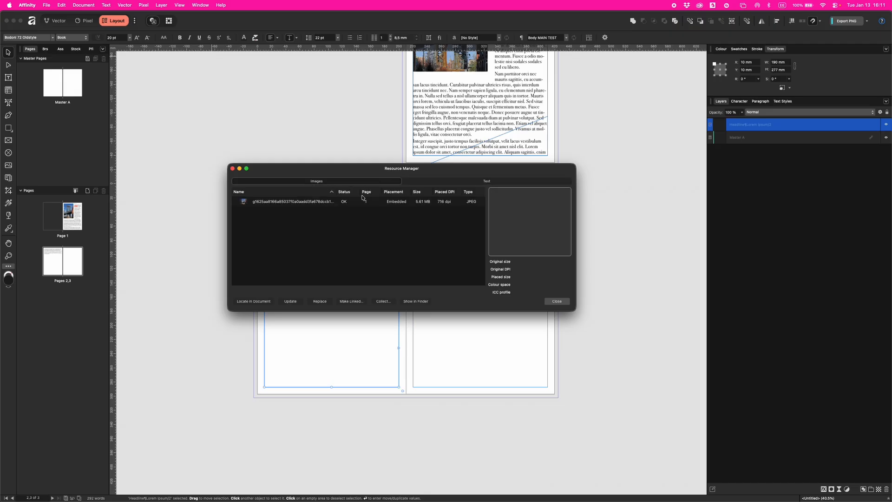
Replace the placed bridge image with bridge-300dpi.jpg from the Desktop and close the Resource Manager
scroll(384, 165, up, 3)
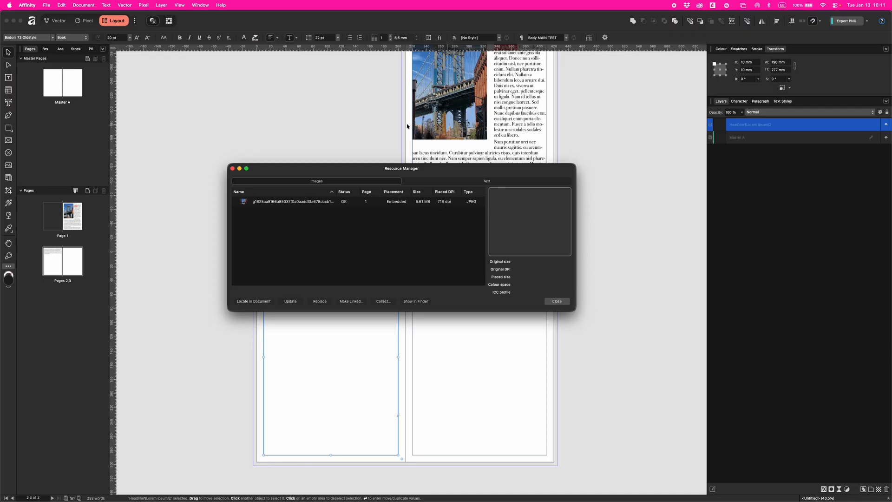
scroll(406, 126, up, 3)
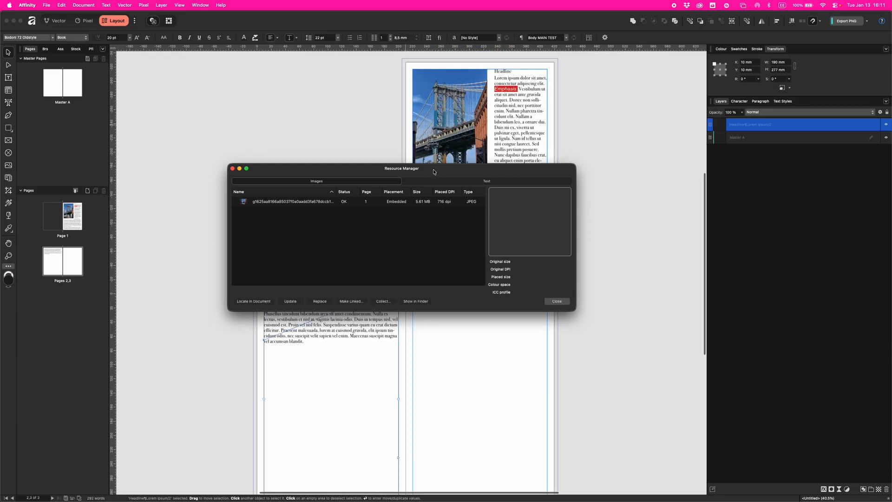
drag(434, 172, 444, 224)
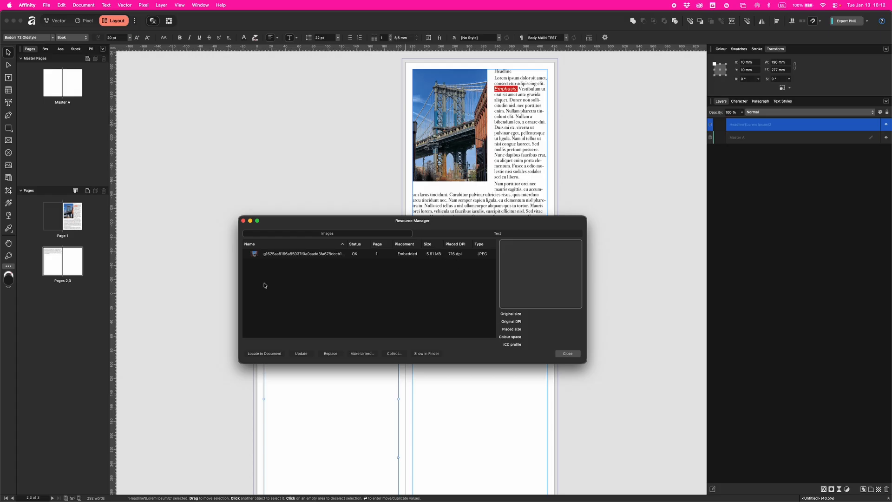
click(279, 254)
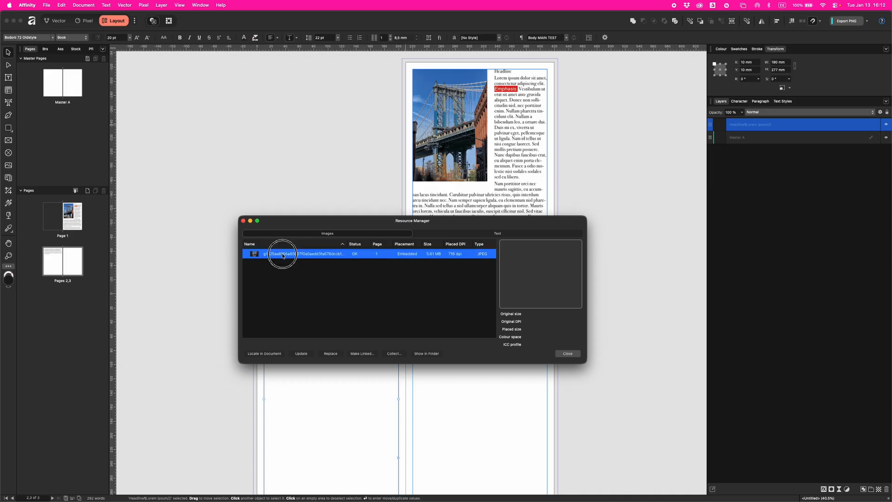
click(331, 354)
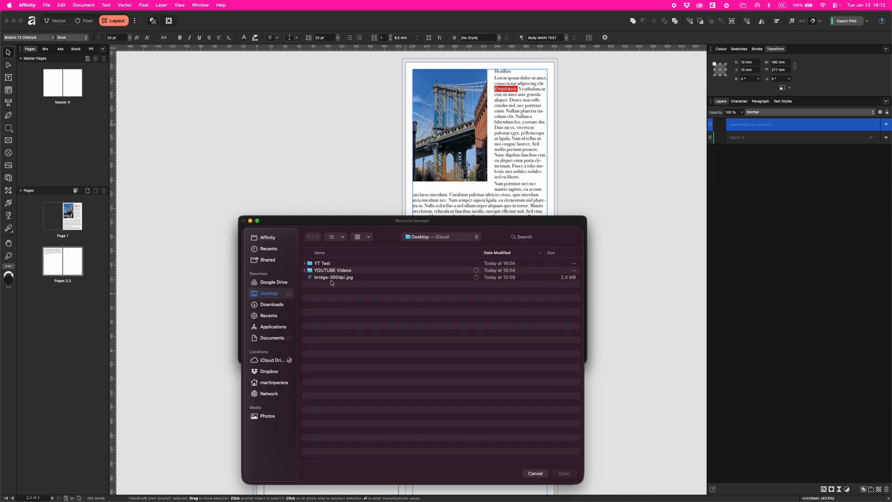
click(331, 279)
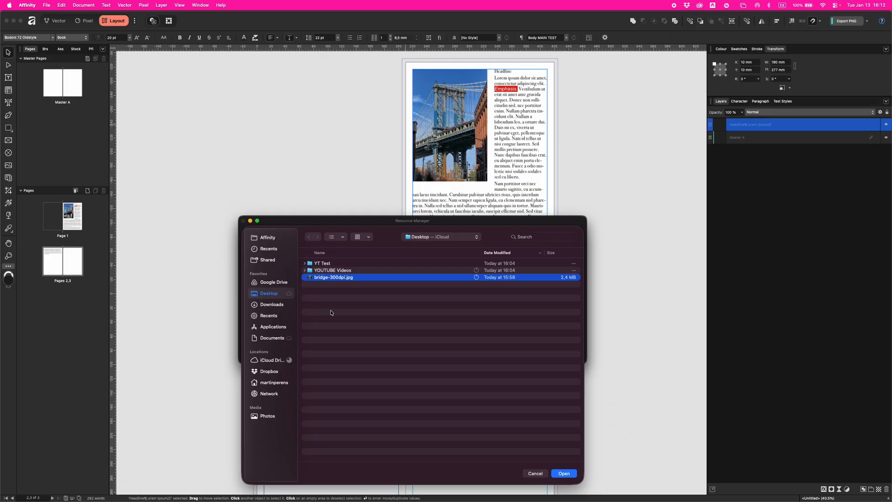
click(563, 473)
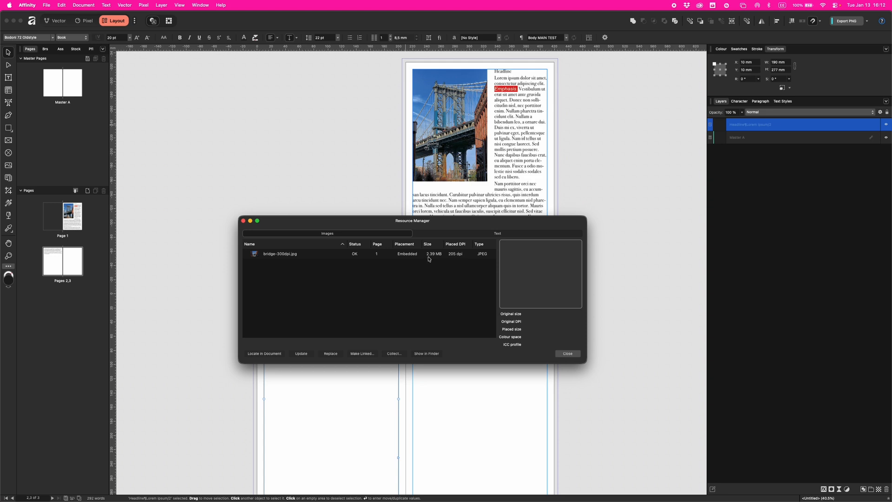
click(243, 221)
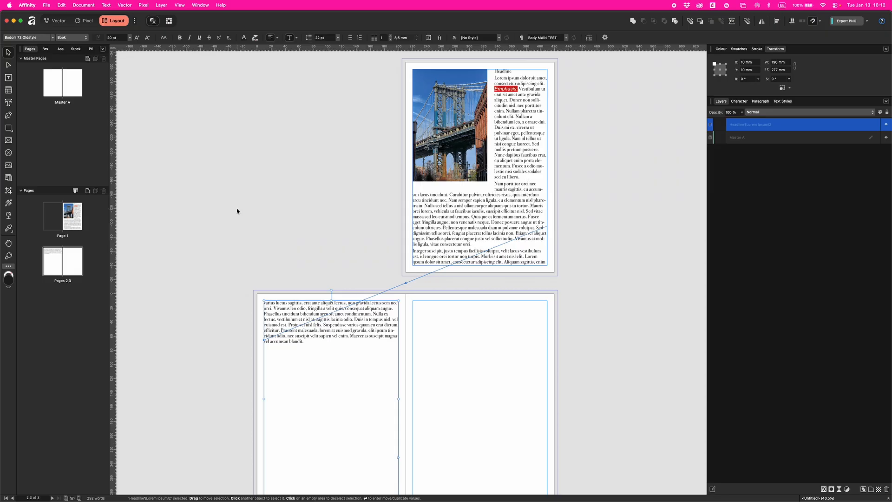
Run the preflight check again on the updated document
click(91, 49)
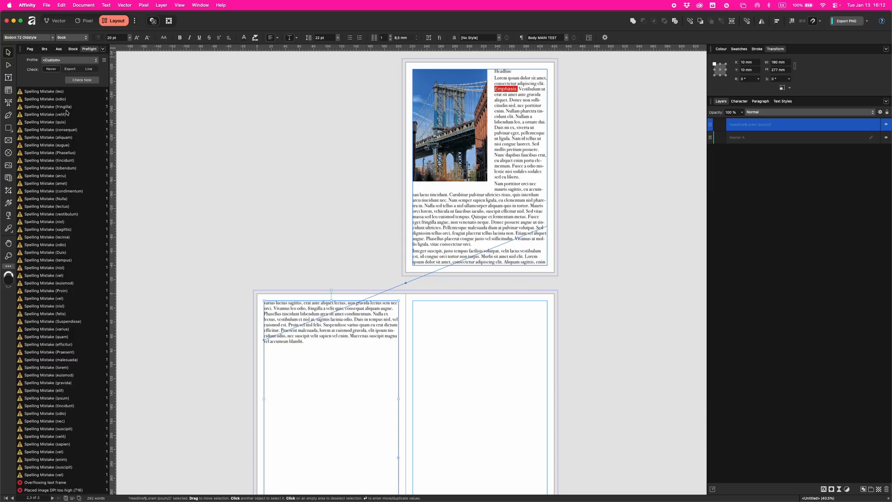
scroll(61, 178, down, 1)
click(81, 80)
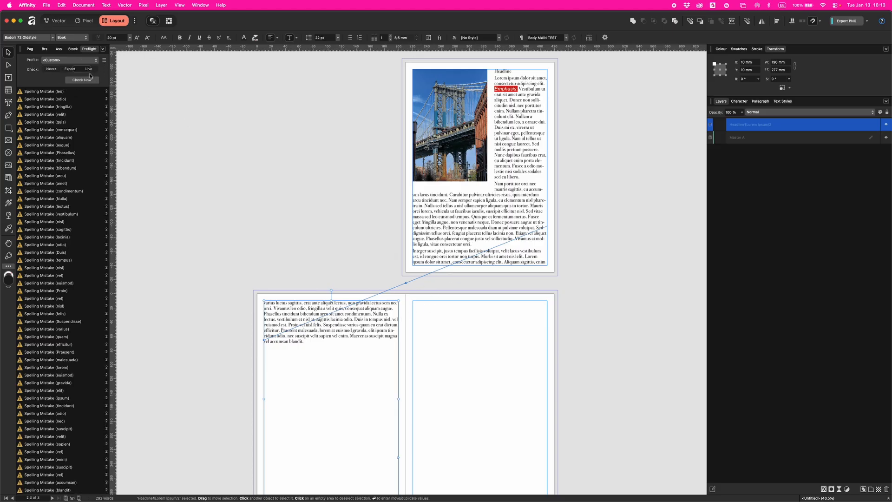
Set preflight checking to Live and look through the issue list for remaining errors
click(89, 68)
scroll(77, 299, down, 2)
scroll(58, 384, down, 10)
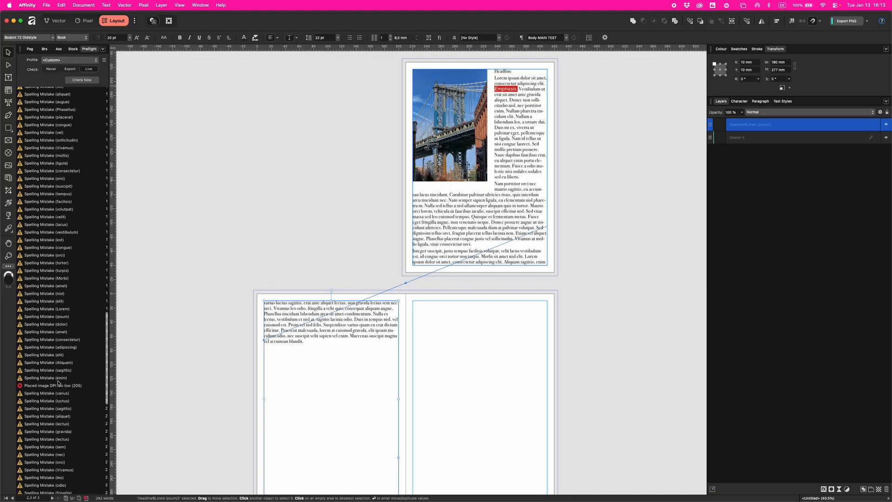
scroll(58, 382, down, 5)
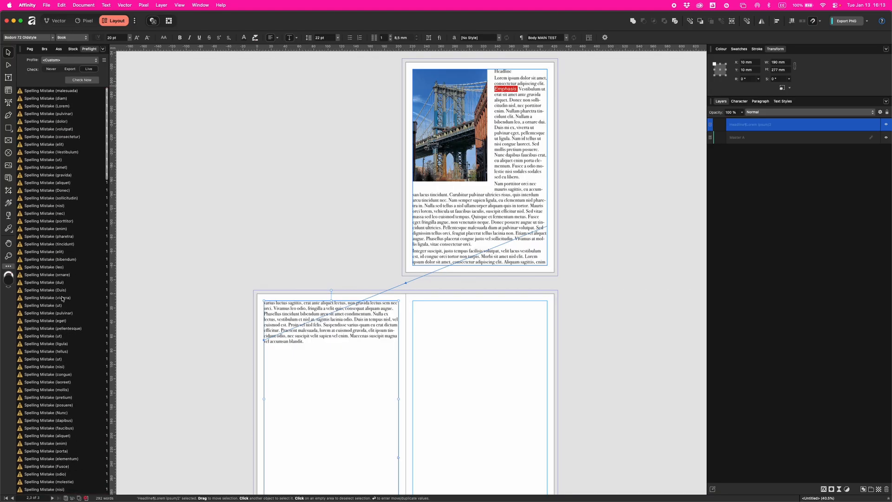
Look through the rest of the spelling mistake entries in the preflight issue list
scroll(47, 364, down, 10)
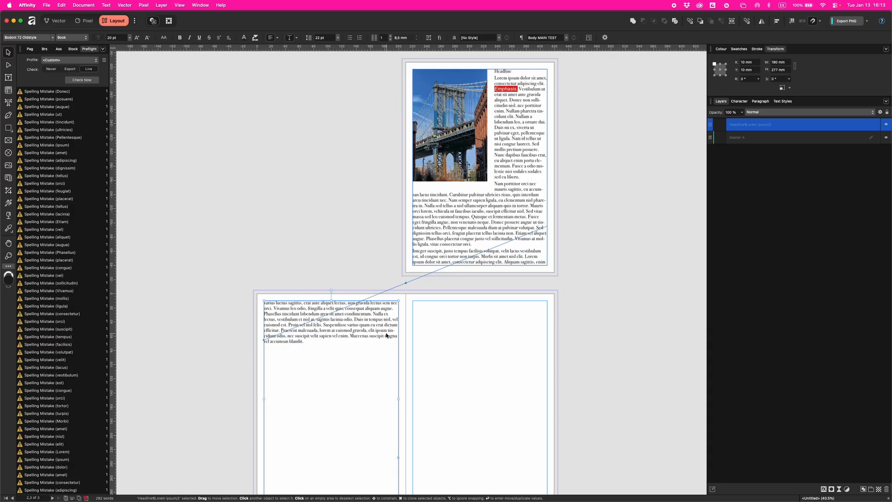
scroll(379, 334, down, 3)
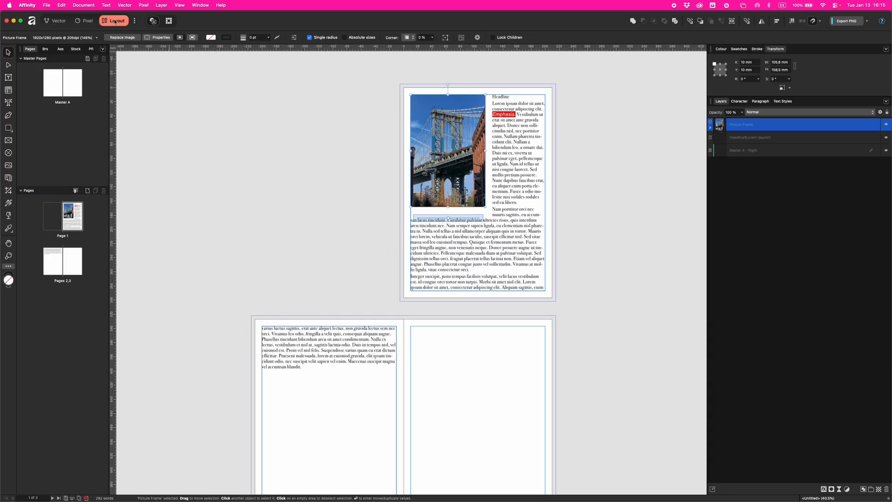
Switch bridge-300dpi.jpg from embedded to linked in the Resource Manager, and embed it again
click(85, 5)
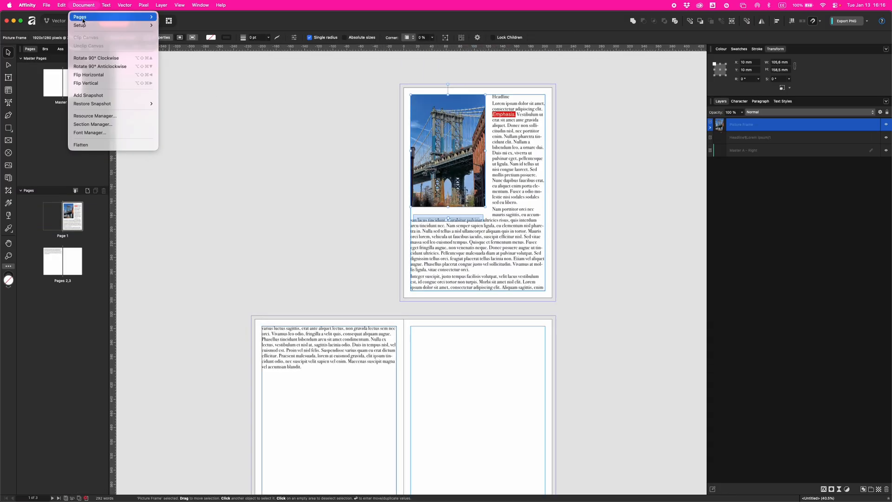
click(107, 116)
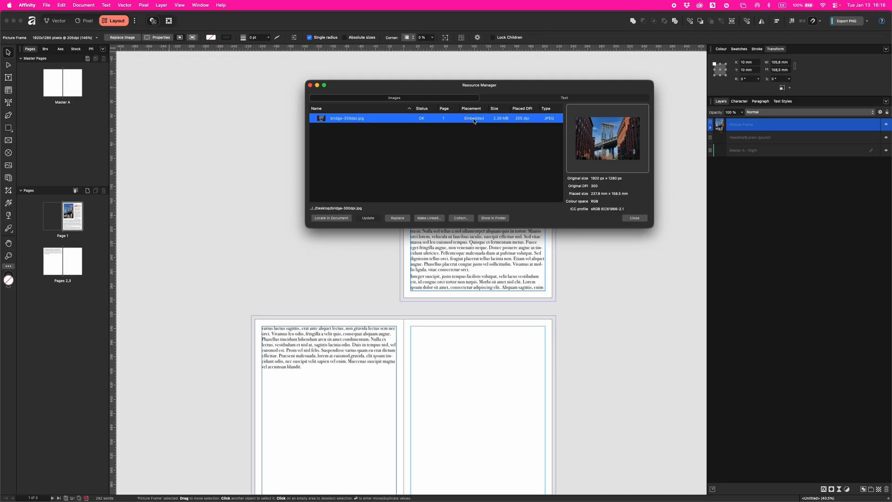
click(431, 218)
click(430, 221)
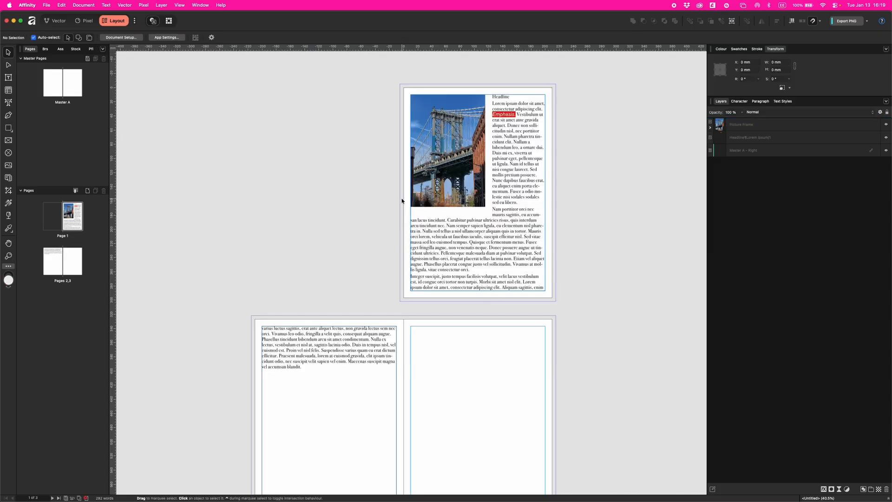
Set up saving the document as a package with fonts and images included, after reviewing its font and image lists
click(48, 5)
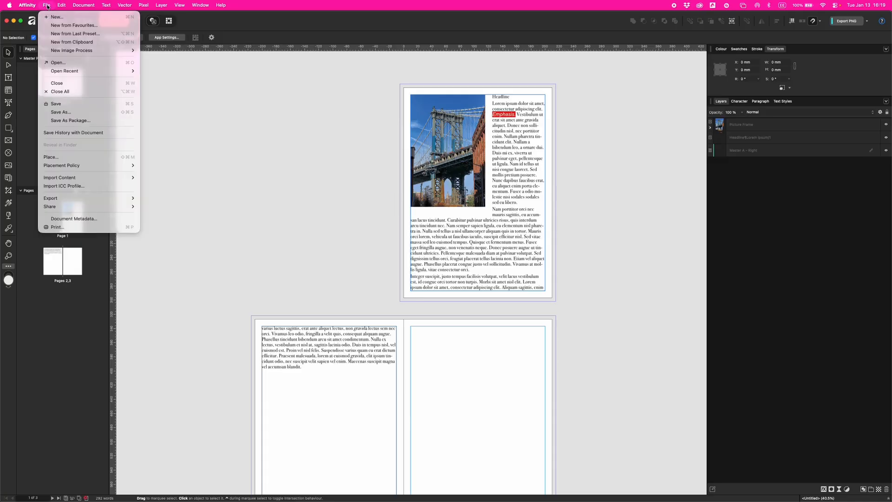
click(67, 121)
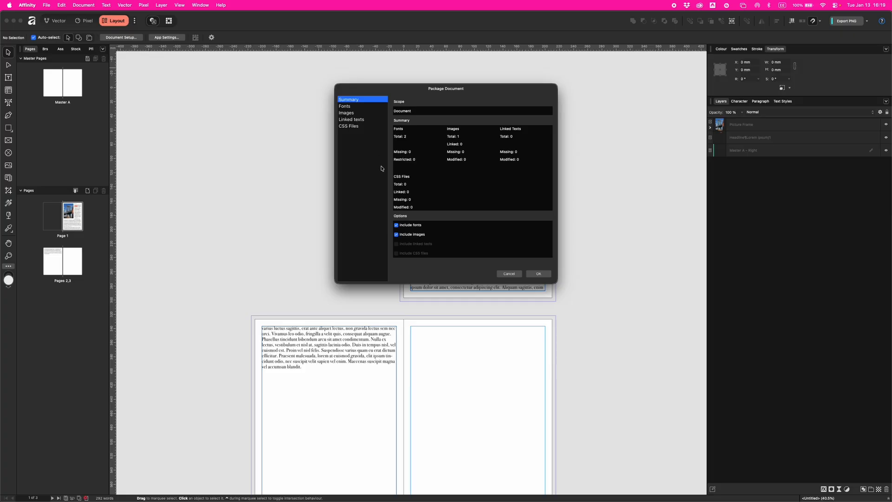
click(348, 106)
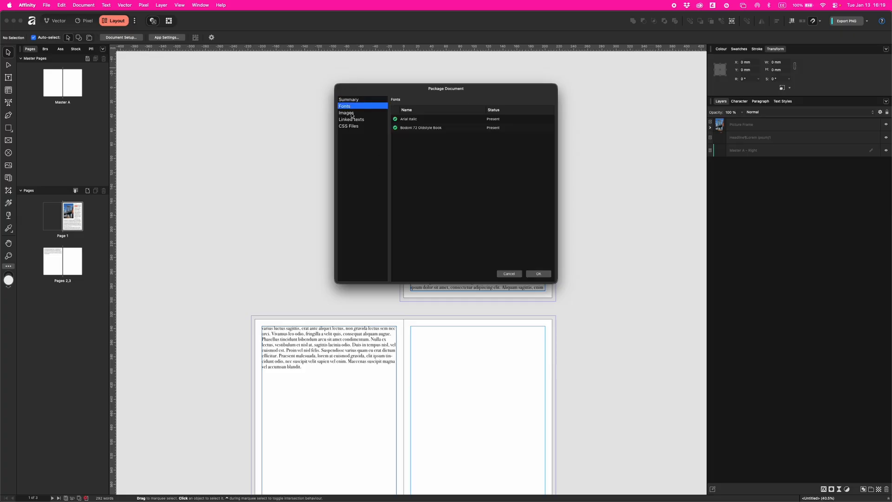
click(352, 113)
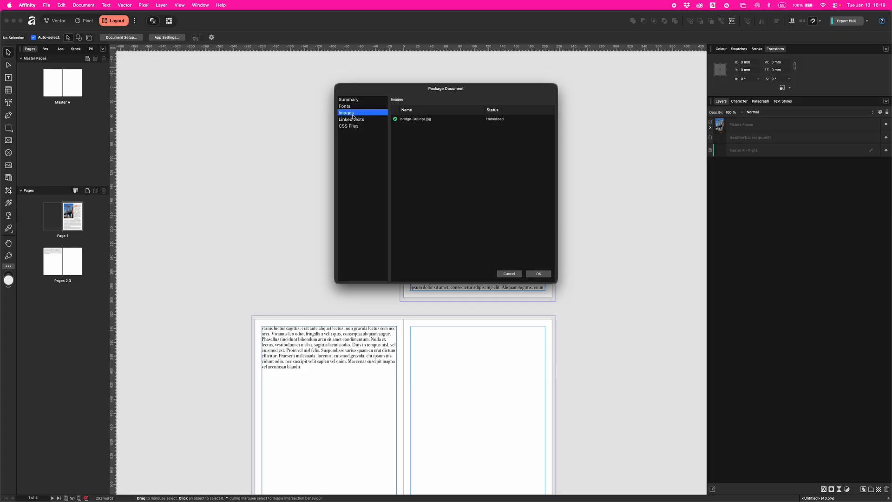
click(539, 274)
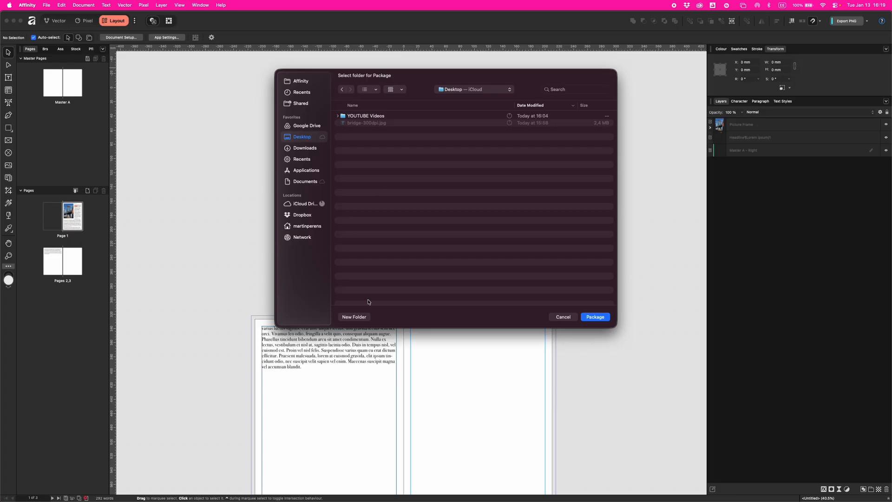
Create a YT_Tutorial folder on the Desktop and save the package into it
click(354, 317)
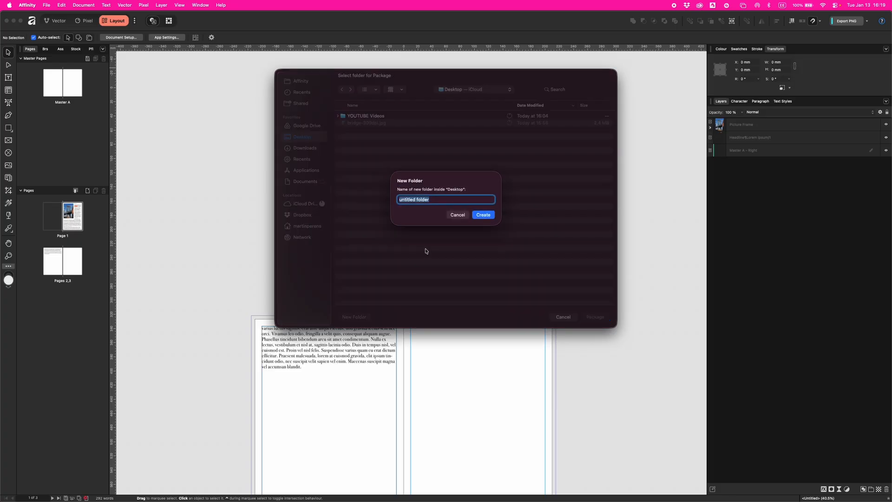
text(YT_Tutorial)
click(480, 215)
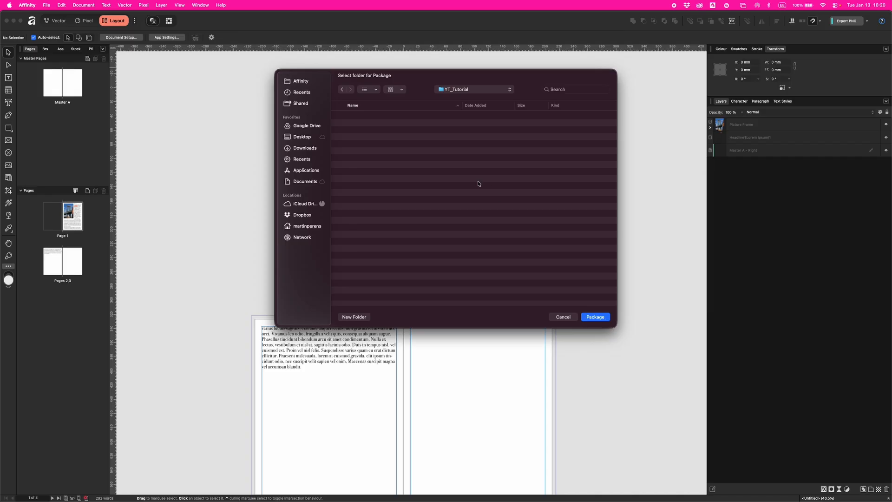
click(595, 317)
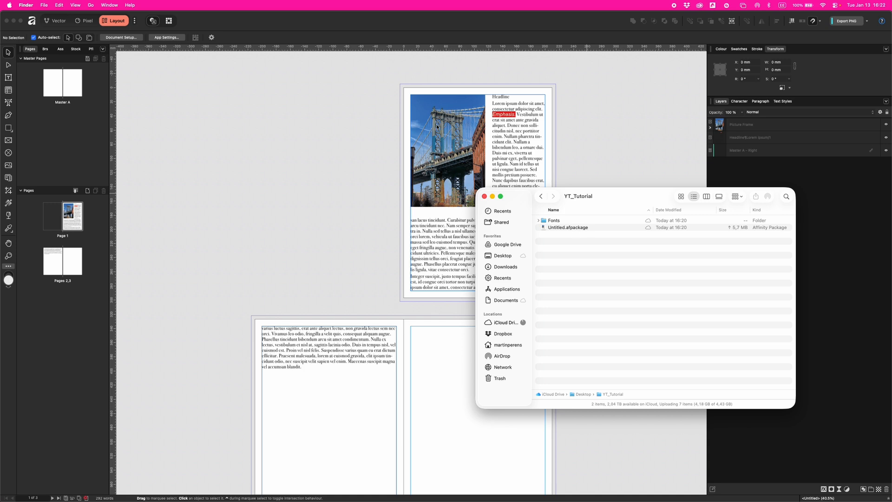
Make the embedded bridge-300dpi.jpg a linked image in the Resource Manager and close the manager
click(445, 143)
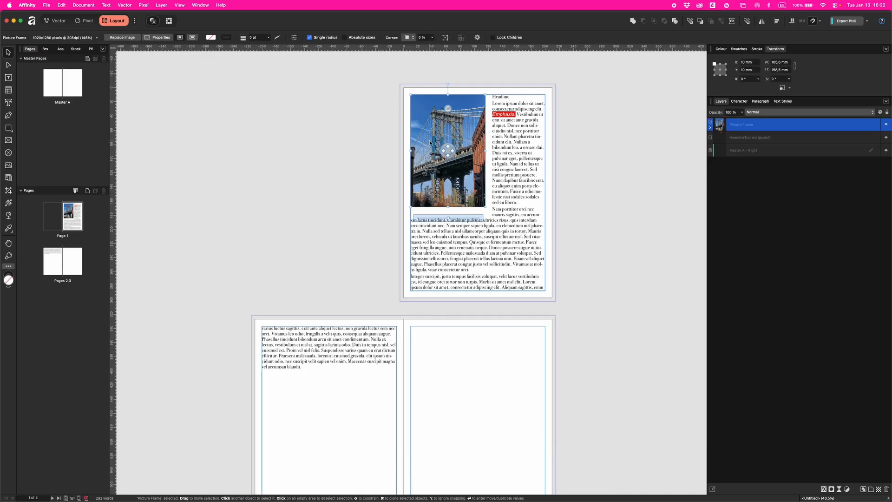
click(83, 5)
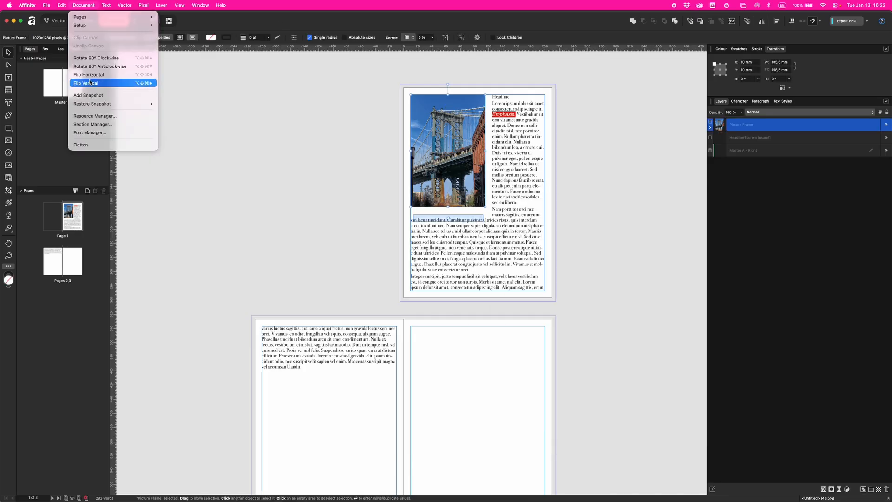
click(100, 116)
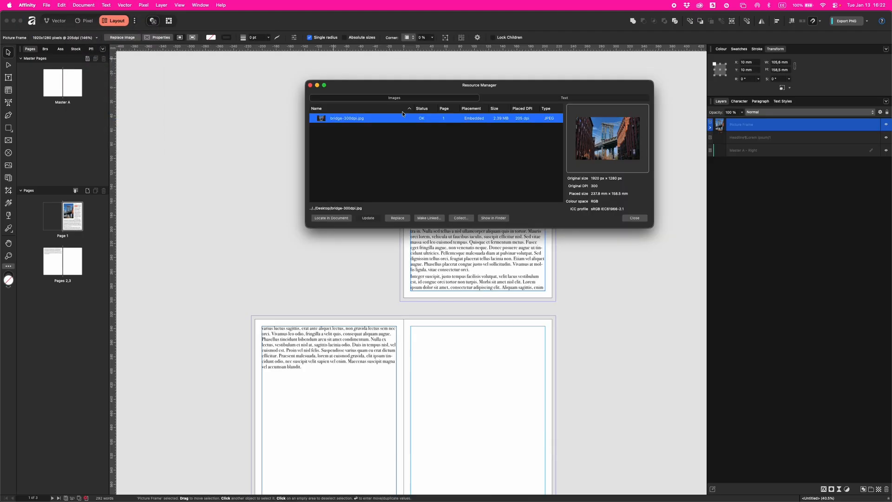
click(425, 219)
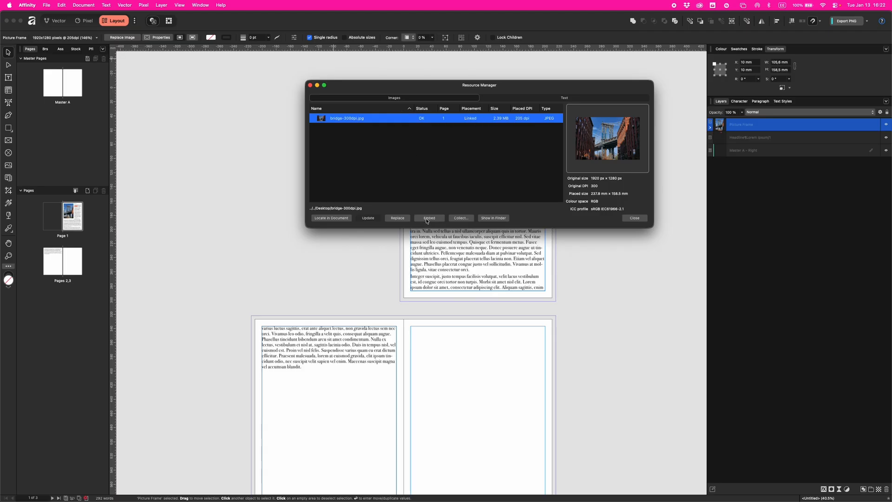
click(639, 218)
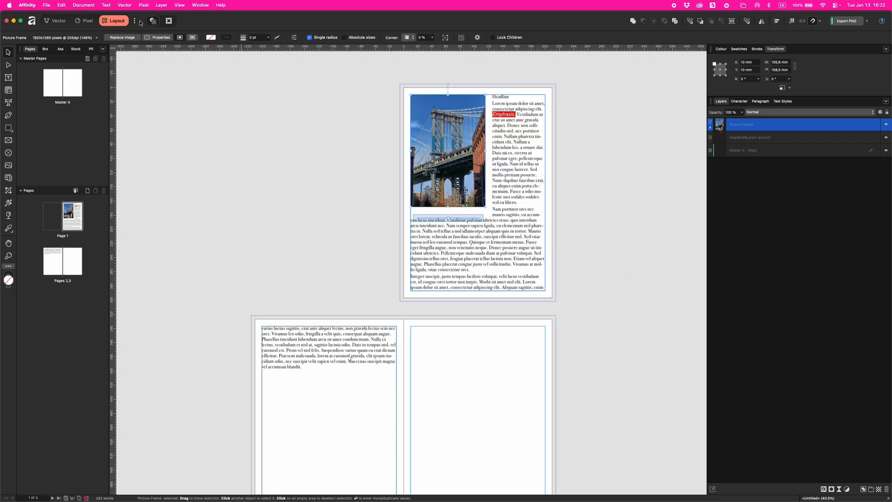
Set up a second package with fonts and images included, after reviewing its fonts, images and linked texts
click(47, 5)
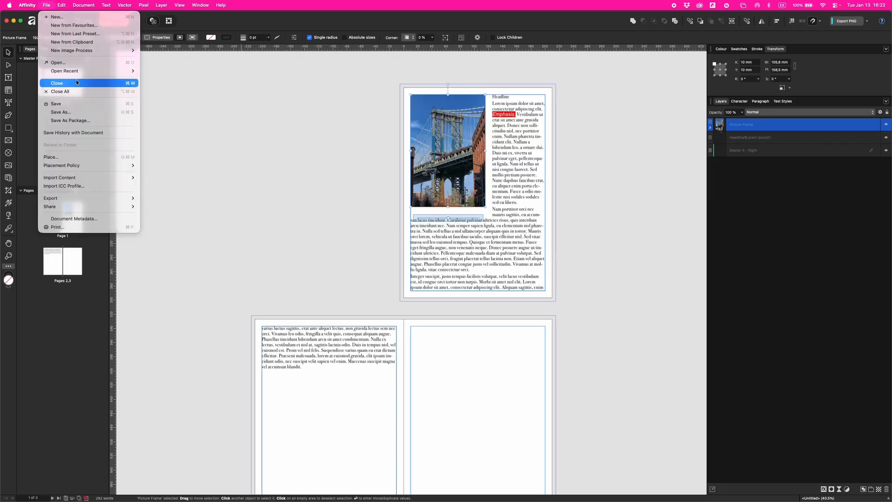
click(84, 121)
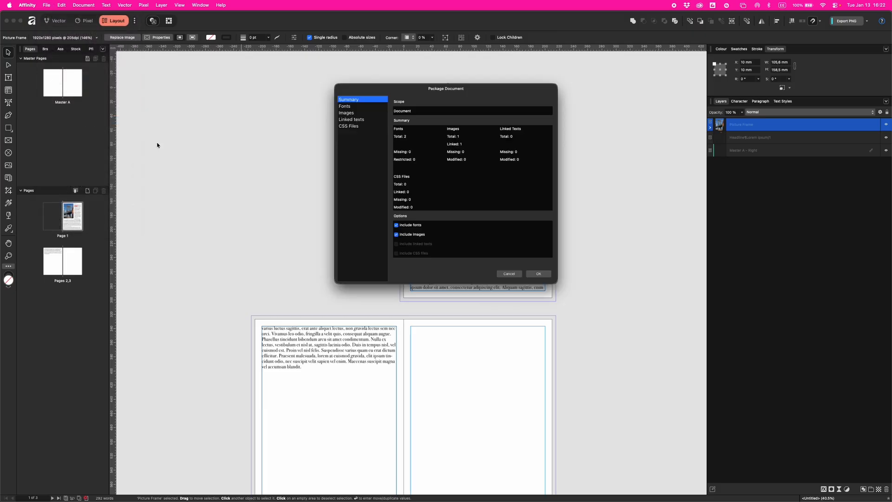
click(349, 106)
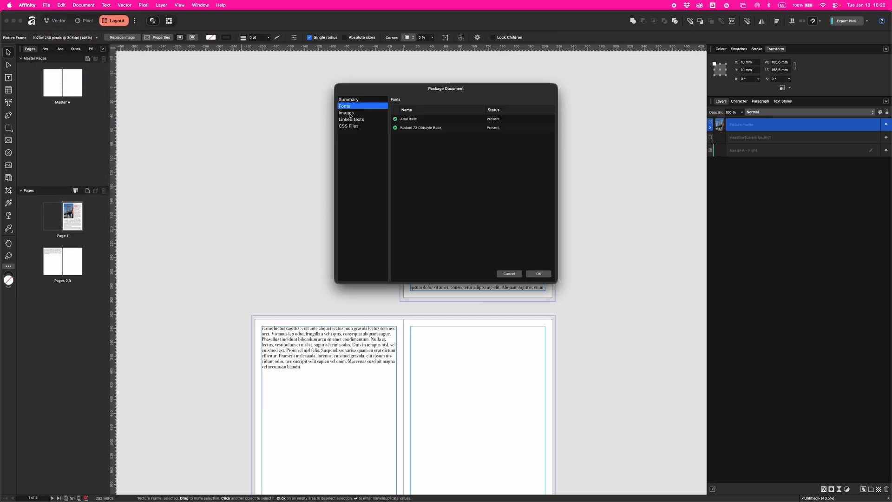
click(351, 114)
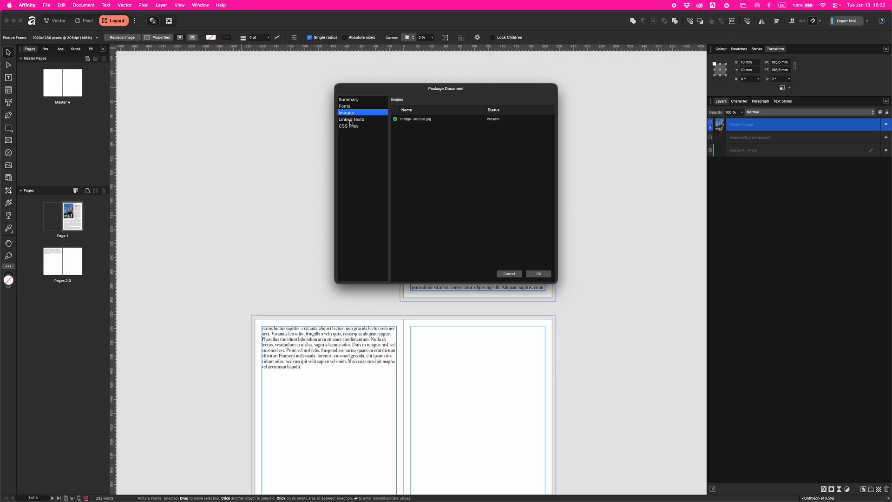
click(350, 121)
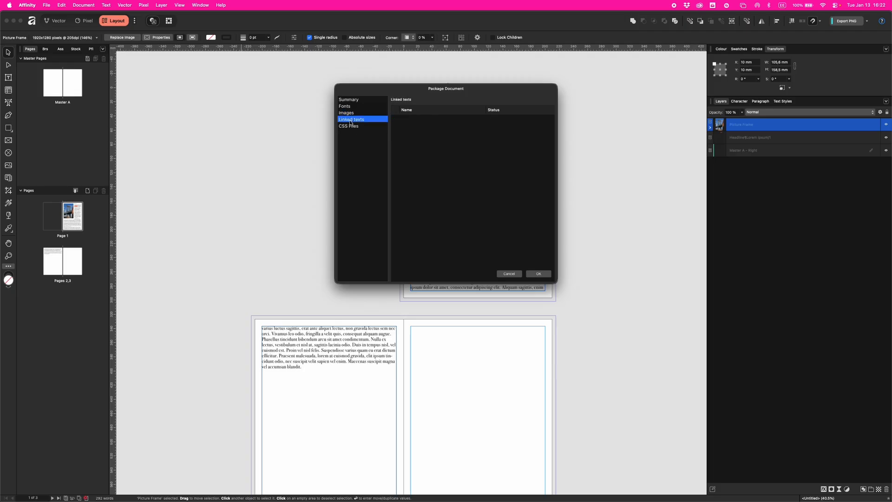
click(540, 274)
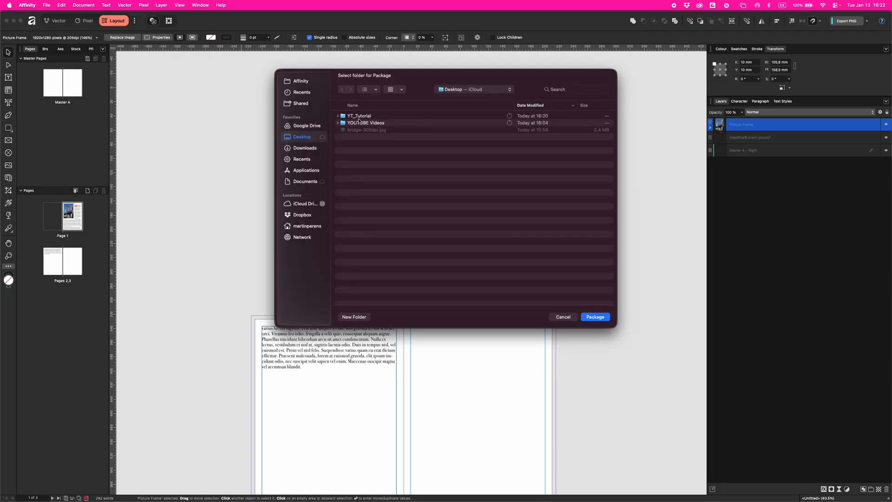
Create a TEST2 folder on the Desktop and save the second package into it
click(354, 317)
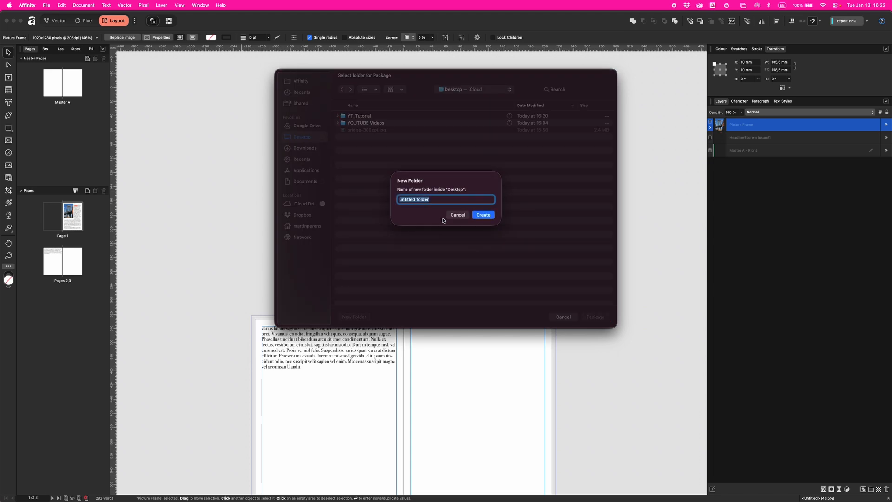
key(Caps_Lock)
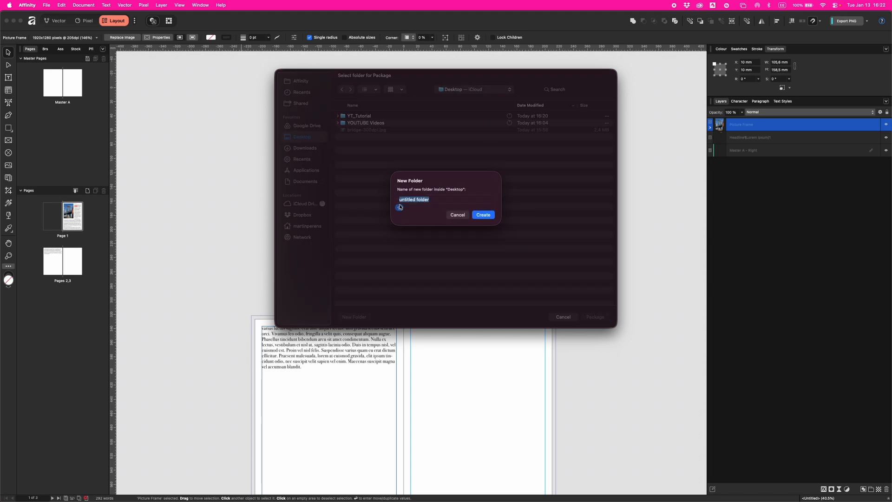
text(TEST2)
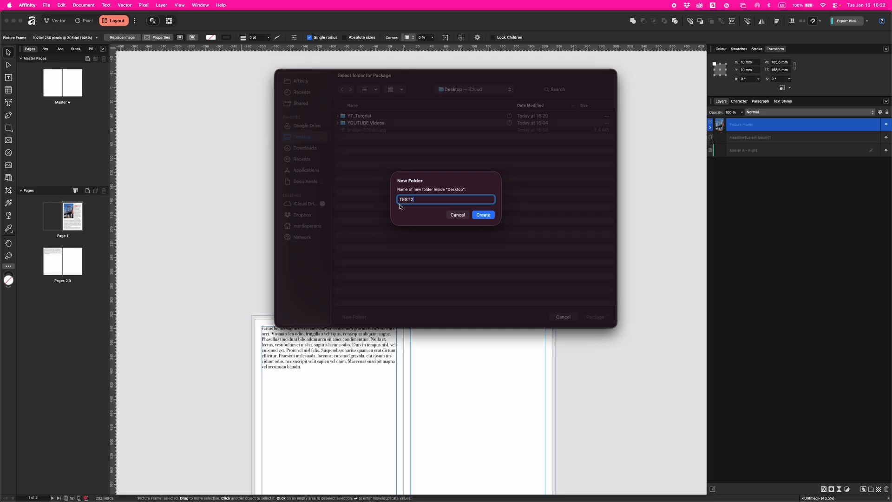
key(Return)
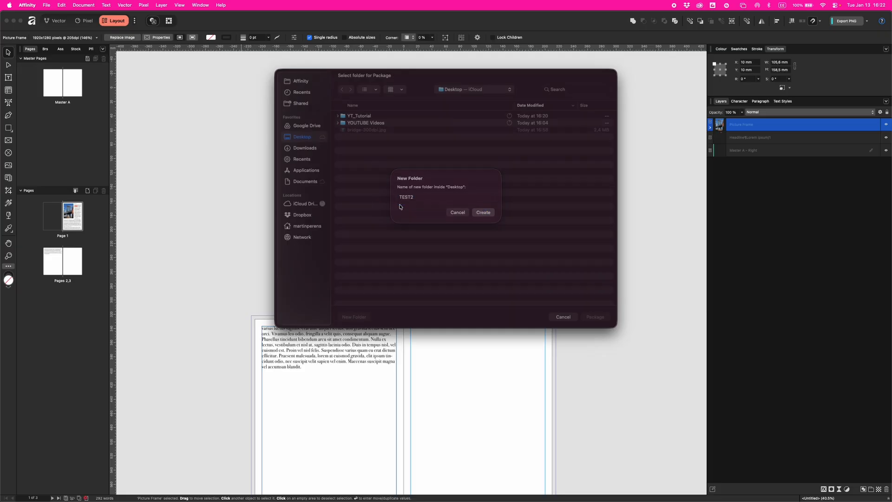
click(594, 318)
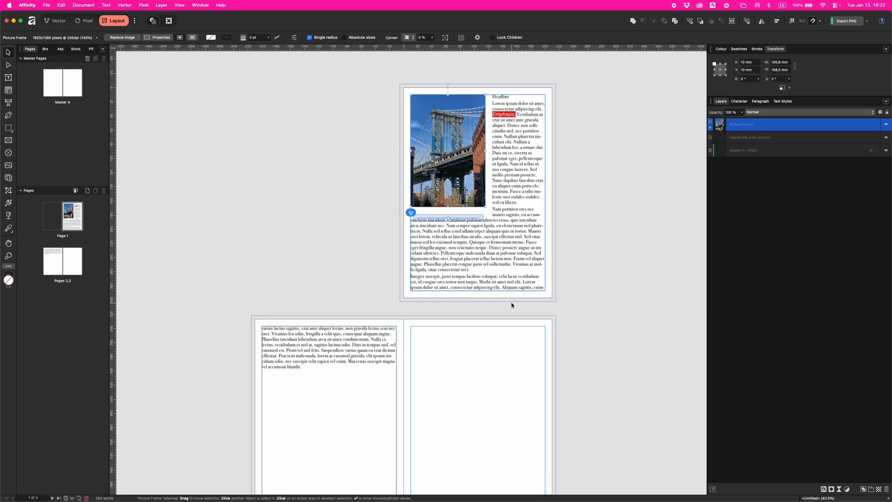
Switch to Finder, open the TEST2 folder on the Desktop and examine the contents of its Images folder
key(super+Tab)
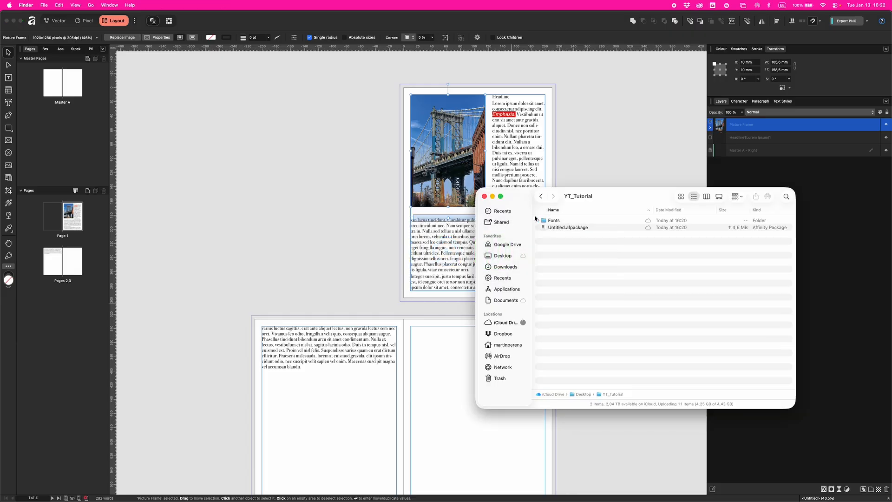
click(503, 256)
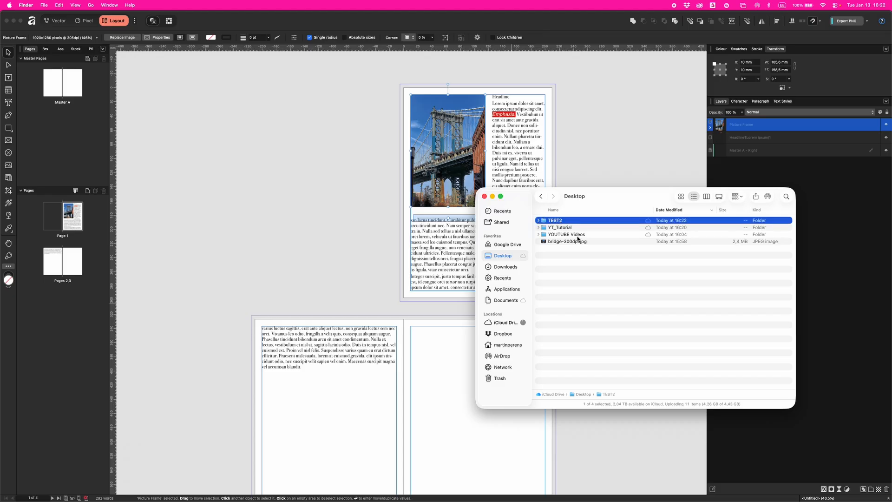
double_click(551, 221)
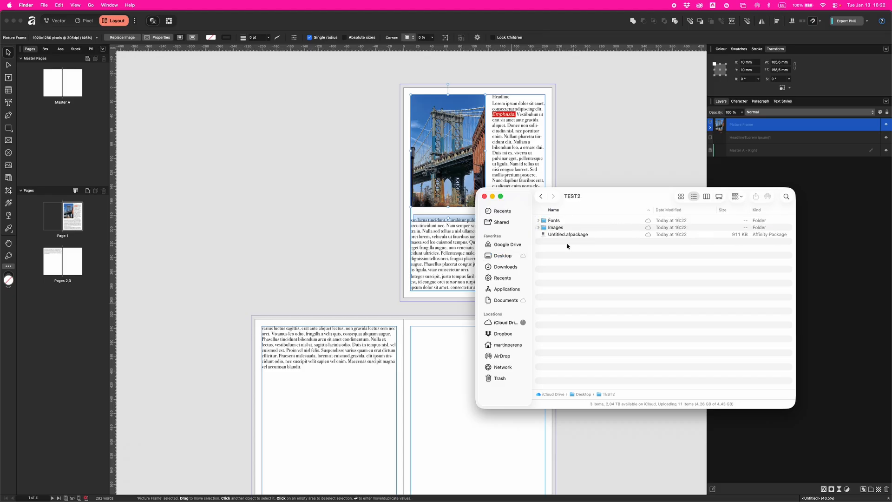
click(539, 228)
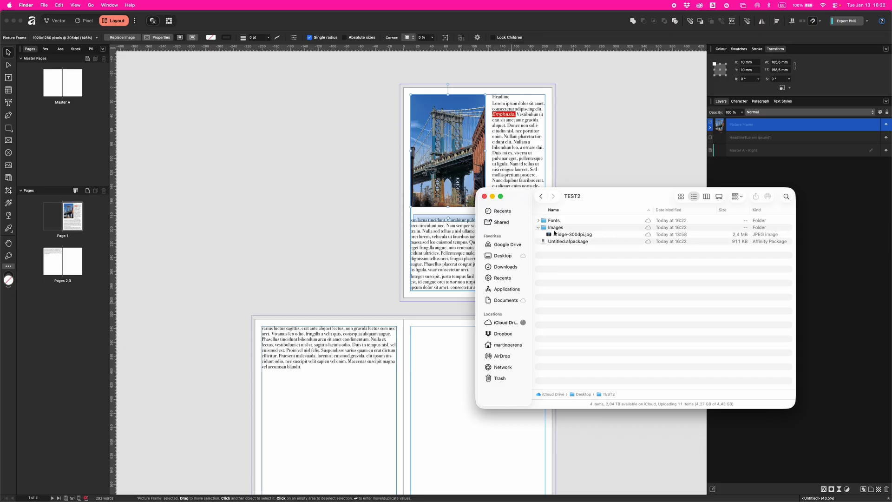